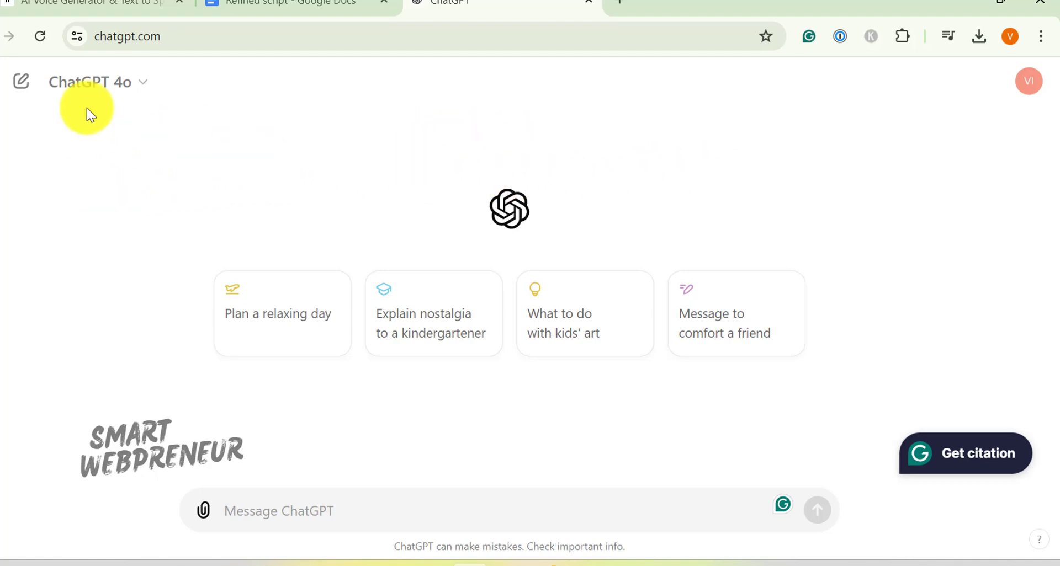
Keep GPT-4o and submit the prompt for a children's story about a hero in a magical land
left_click(145, 86)
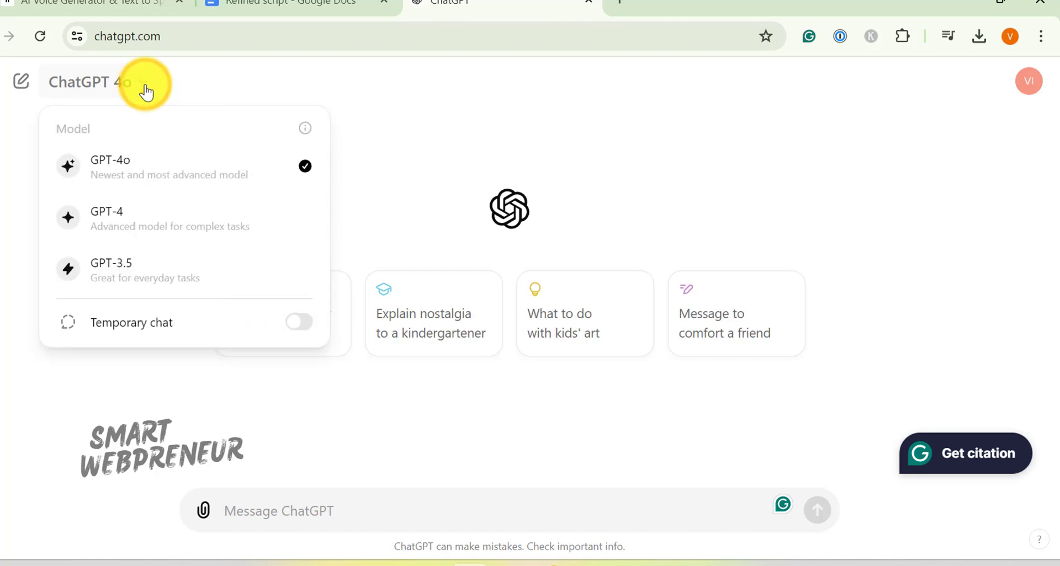
left_click(146, 85)
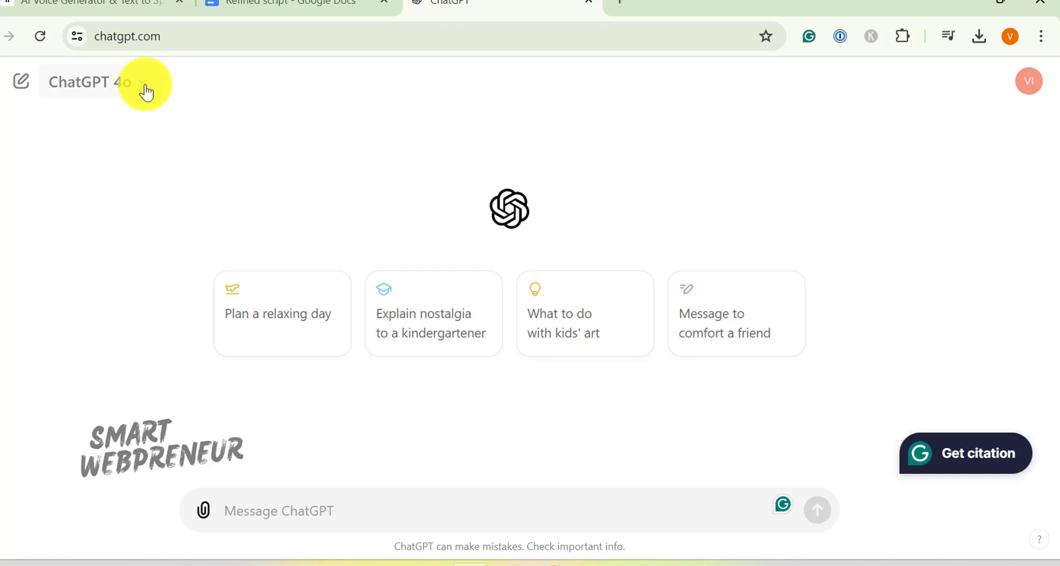
left_click(266, 505)
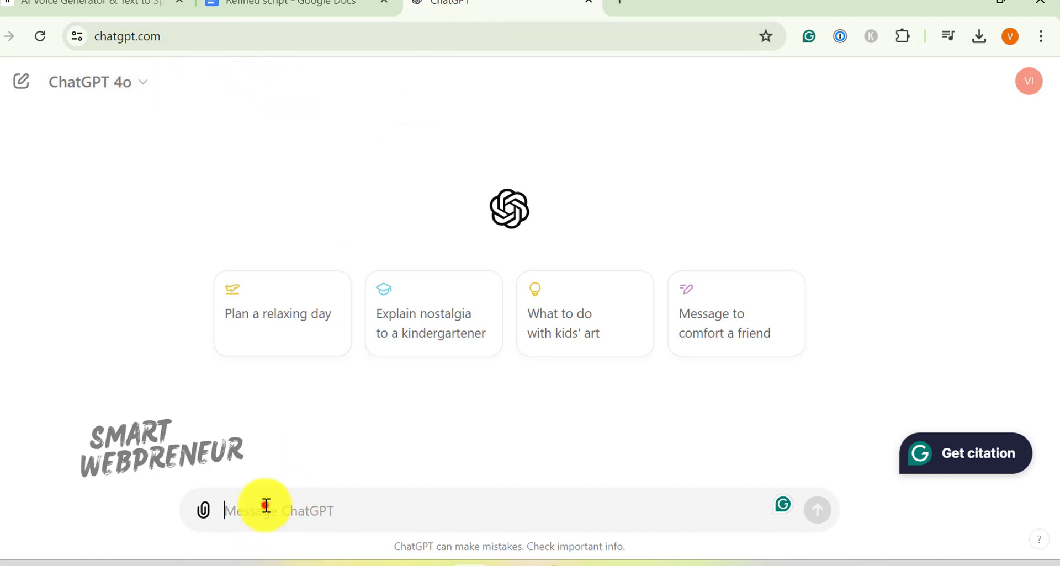
right_click(266, 503)
left_click(329, 298)
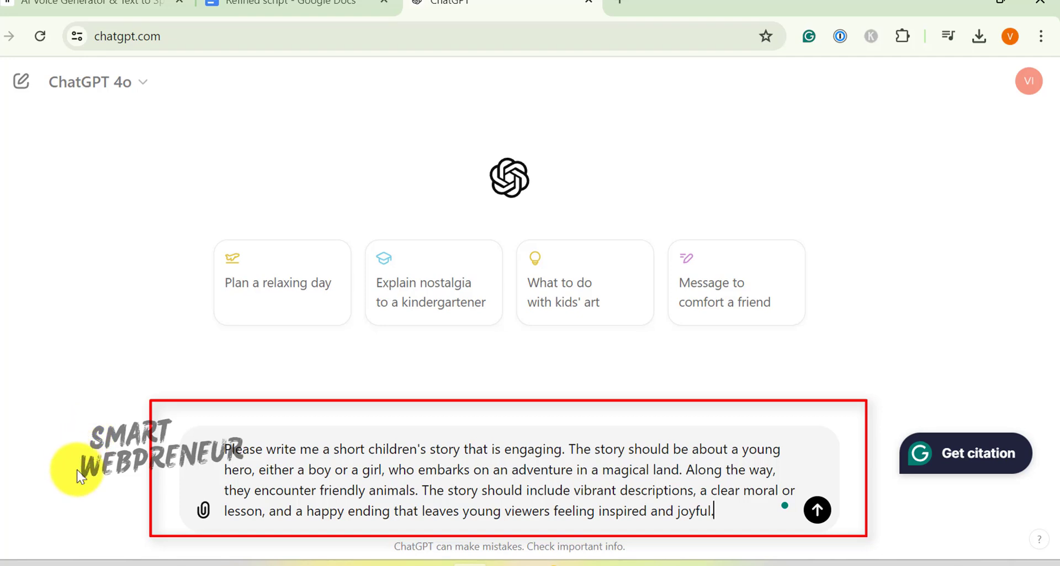
left_click(819, 513)
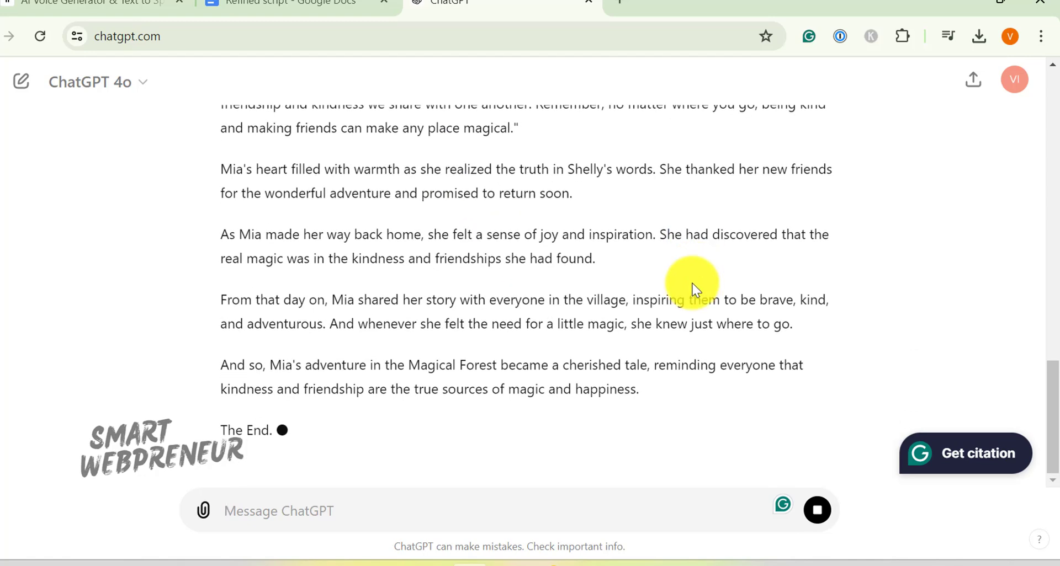
scroll(554, 305, "up", 6)
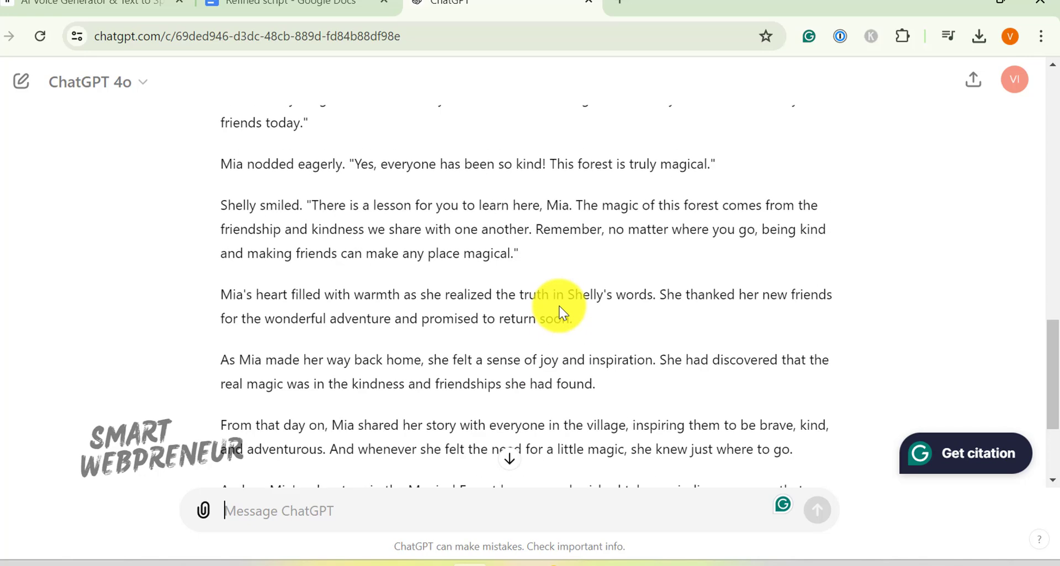
Request AI image-generator prompts for each scene of 'The Adventure of Mia and the Magical Forest'
scroll(412, 236, "down", 6)
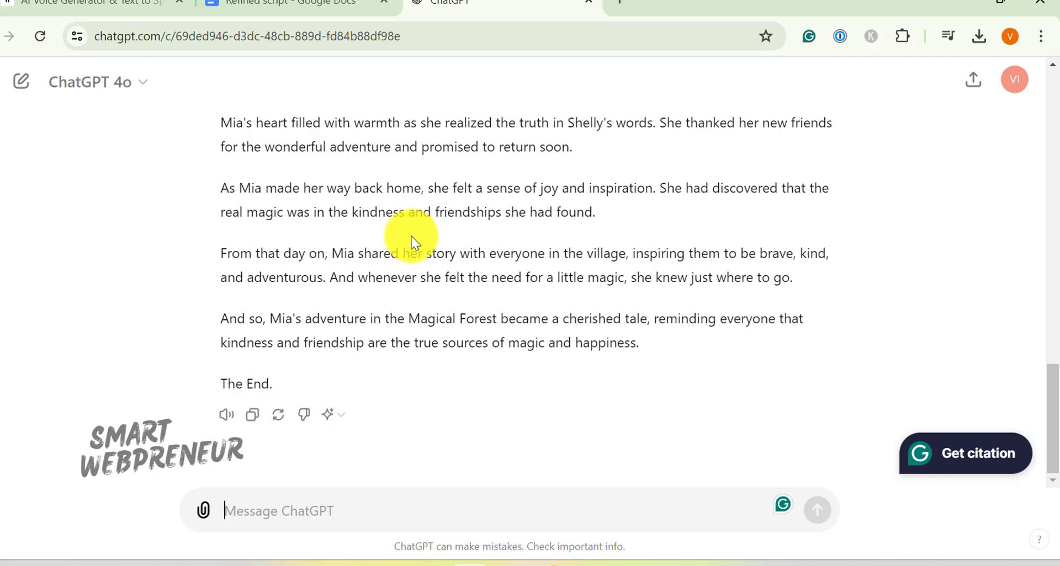
right_click(339, 505)
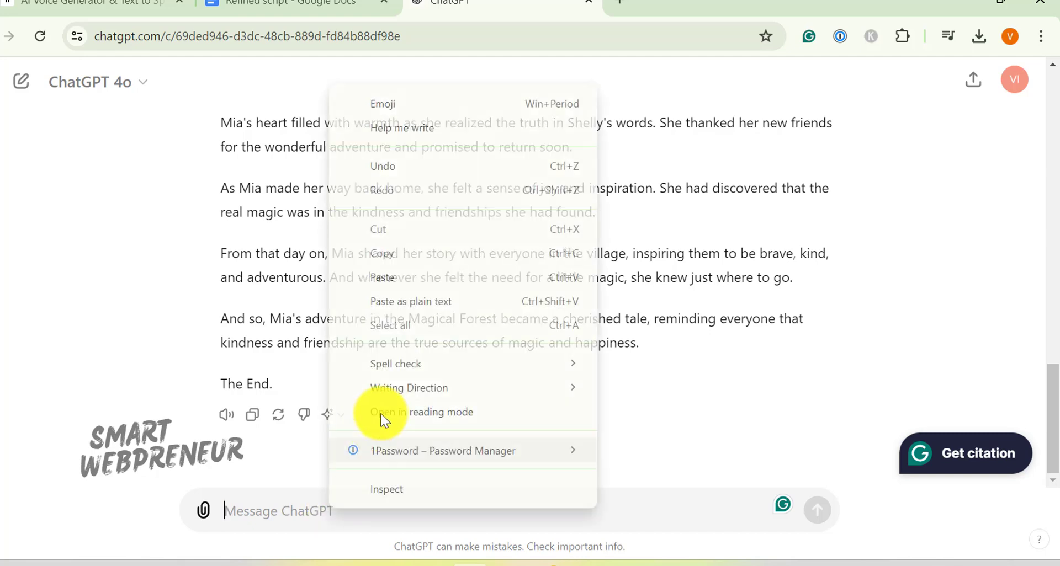
left_click(426, 303)
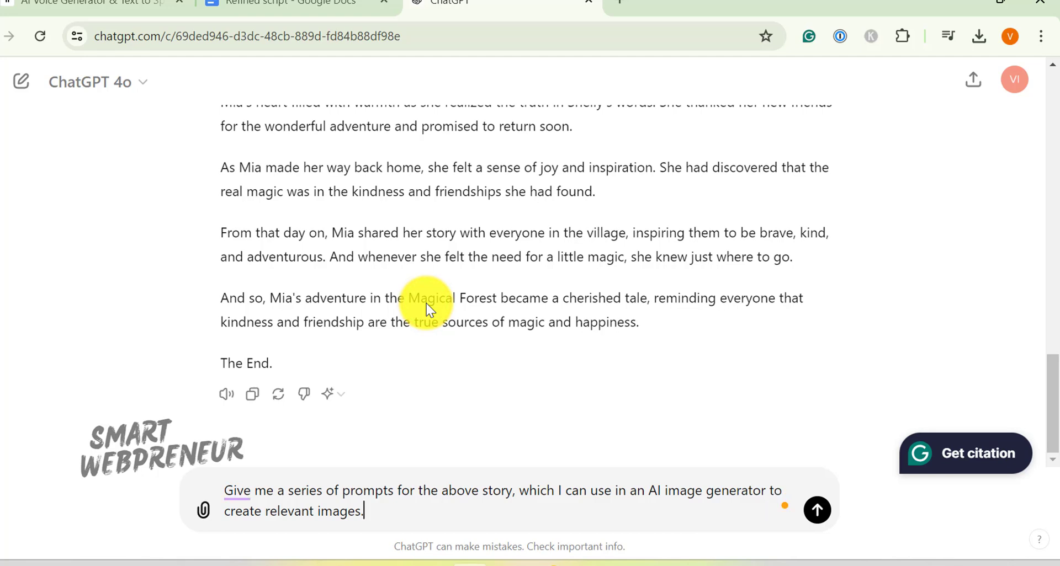
key("Return")
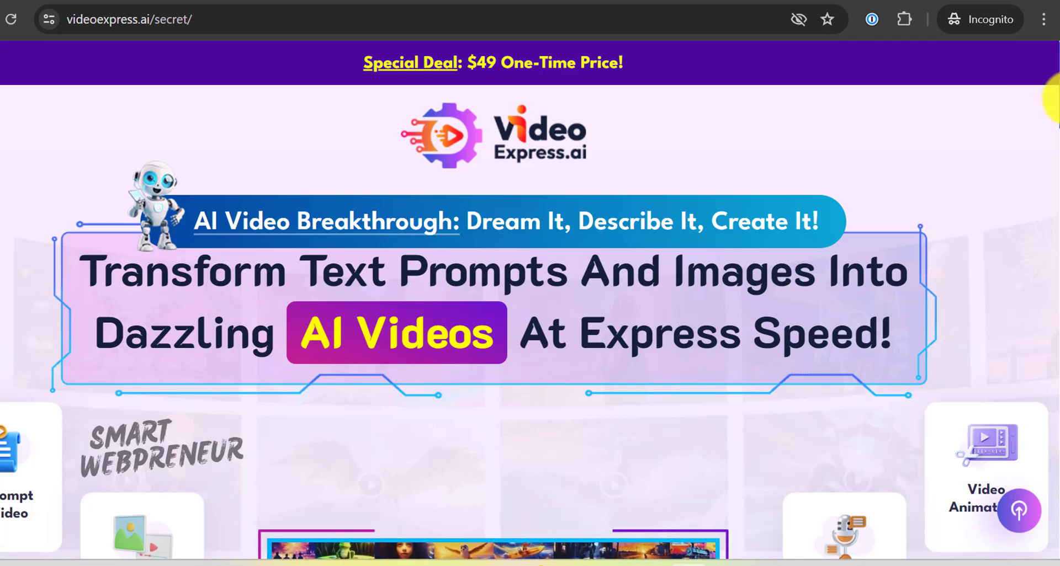
Scroll the VideoExpress.ai page to review the example prompts and the $49 and $179 plans
scroll(1046, 66, "down", 15)
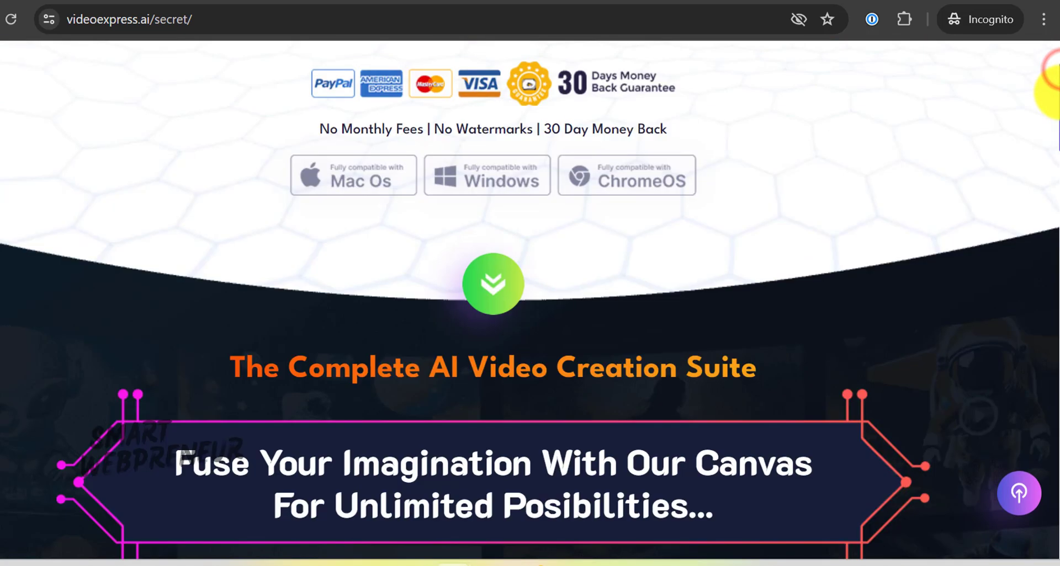
scroll(1054, 108, "down", 16)
scroll(1054, 107, "up", 8)
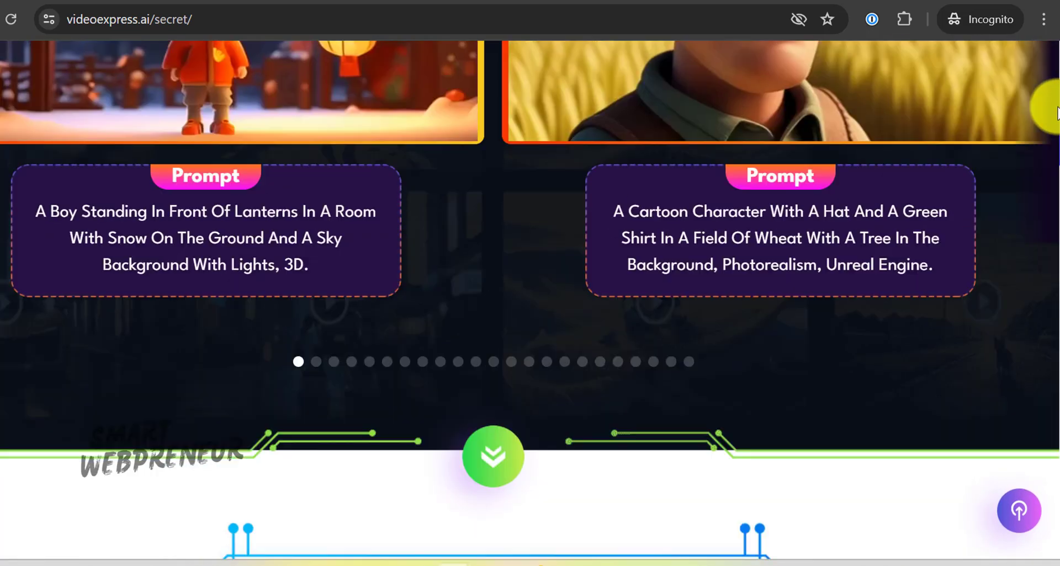
scroll(1054, 108, "up", 2)
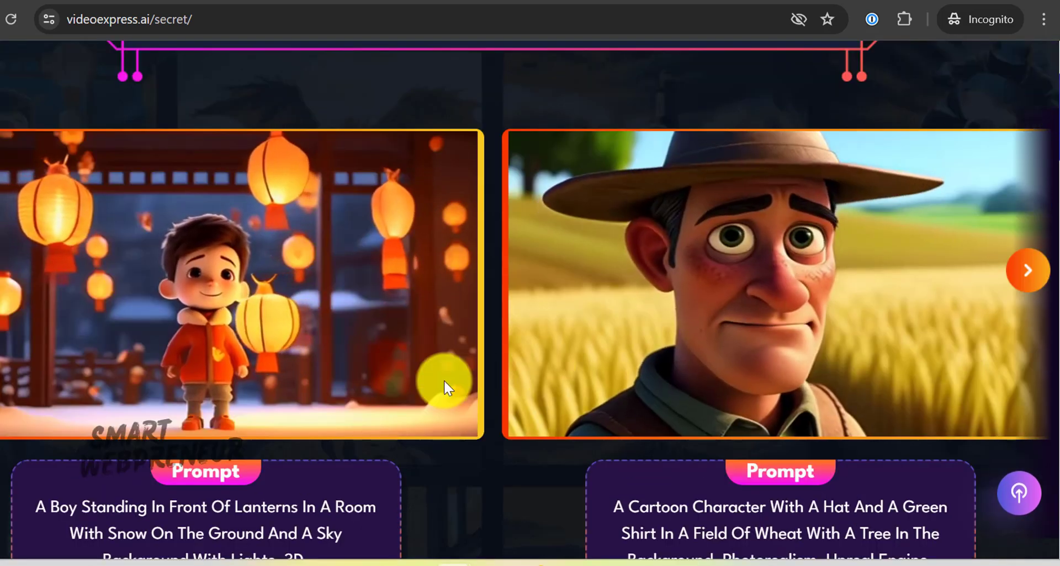
scroll(1023, 436, "down", 10)
scroll(1025, 436, "down", 20)
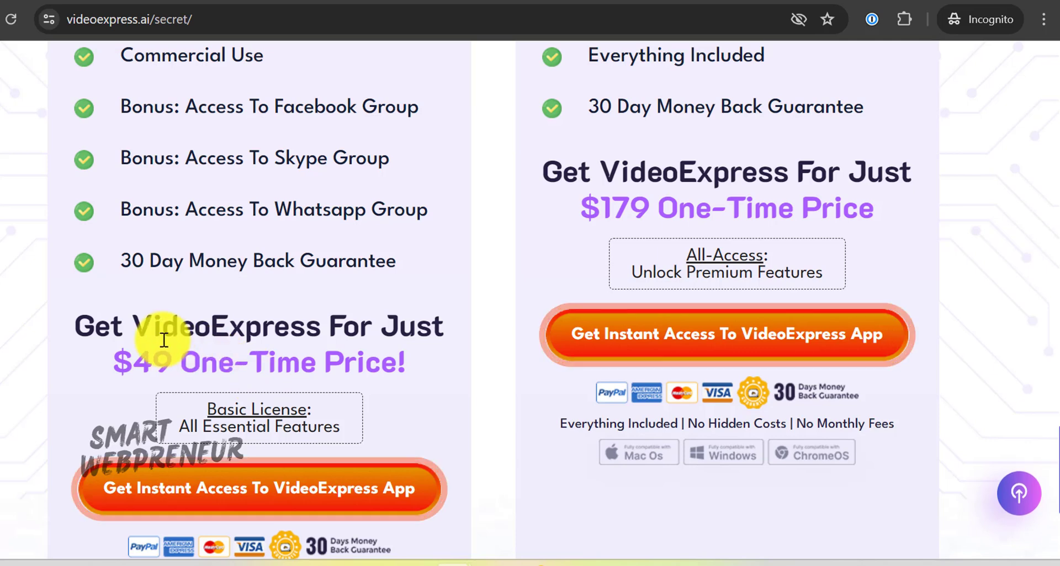
left_click_drag(165, 329, 378, 350)
left_click(383, 350)
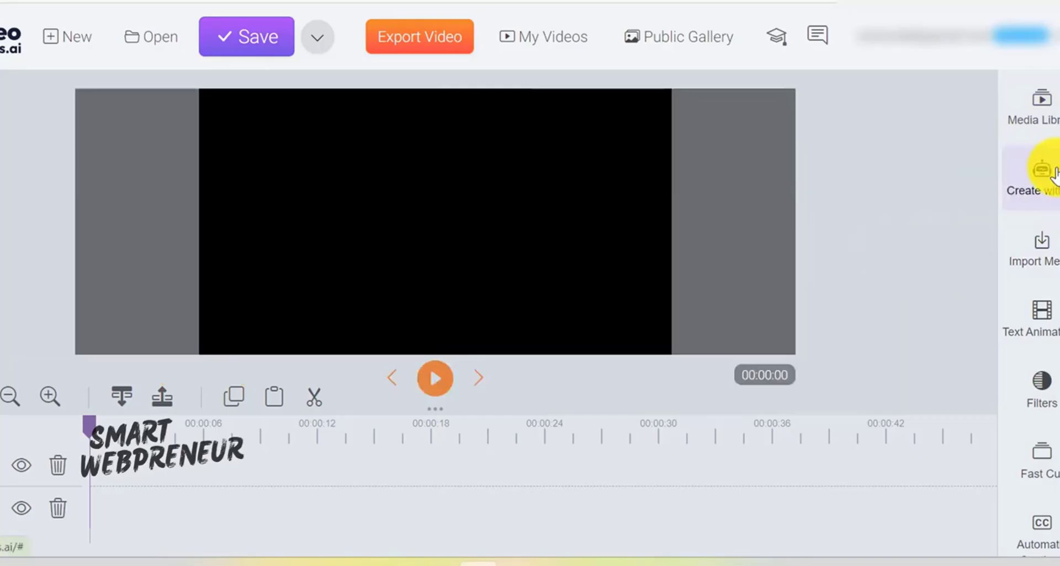
Generate a text-to-image picture of the girl from the first scene's pasted prompt
left_click(1048, 174)
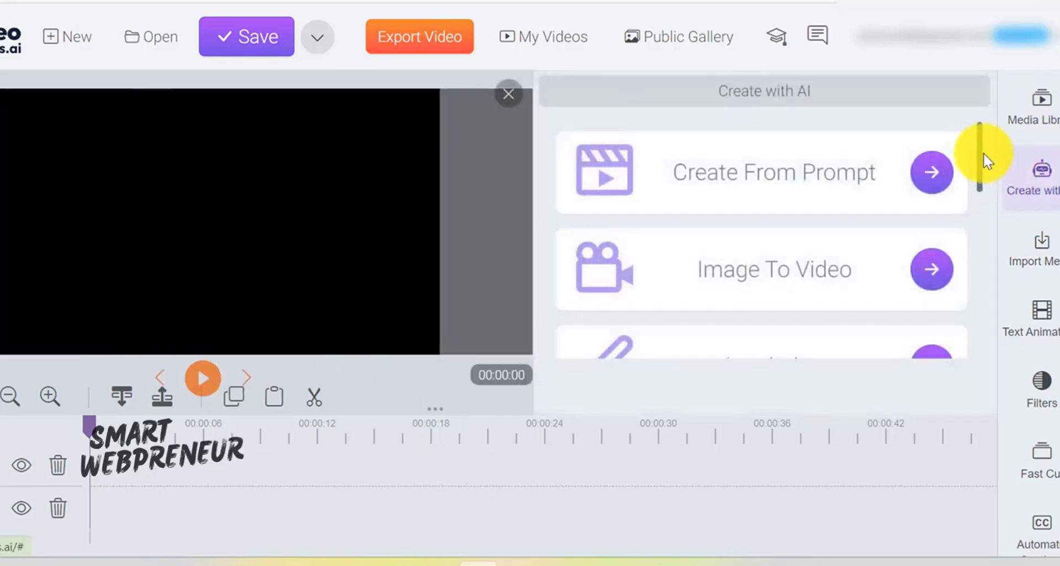
left_click_drag(978, 148, 978, 147)
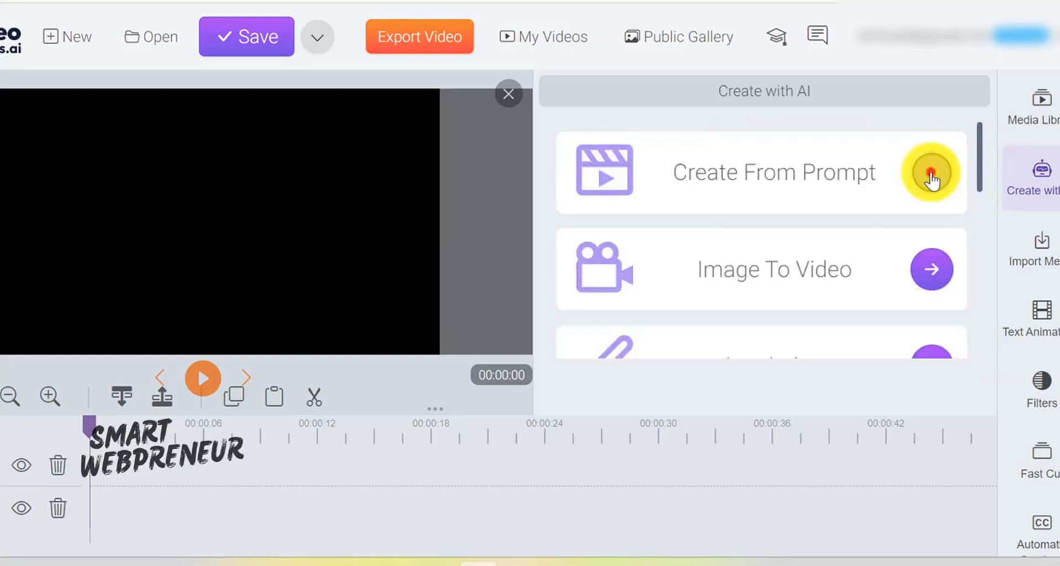
left_click(930, 174)
left_click(152, 198)
right_click(153, 200)
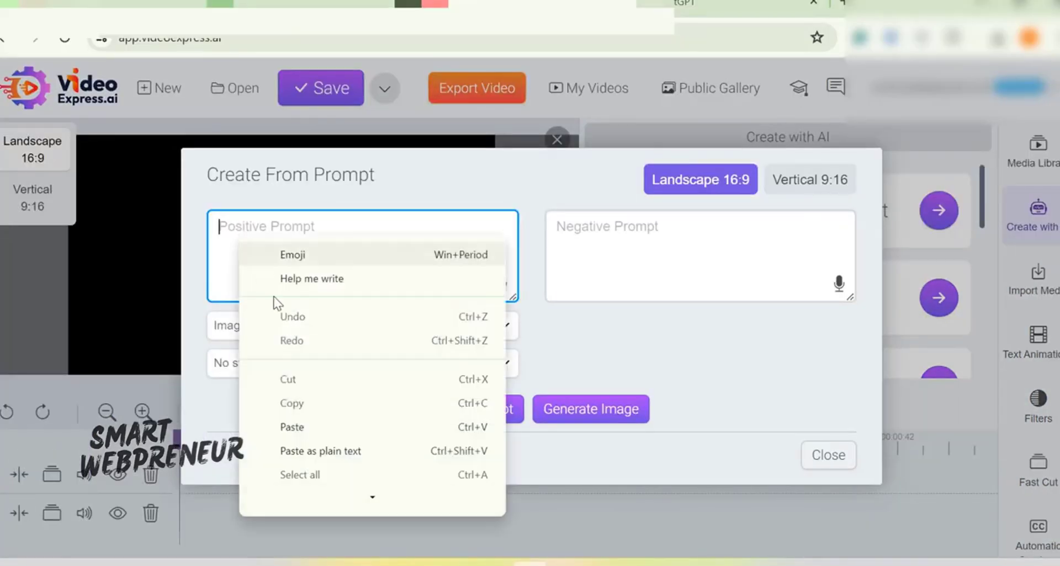
left_click(246, 433)
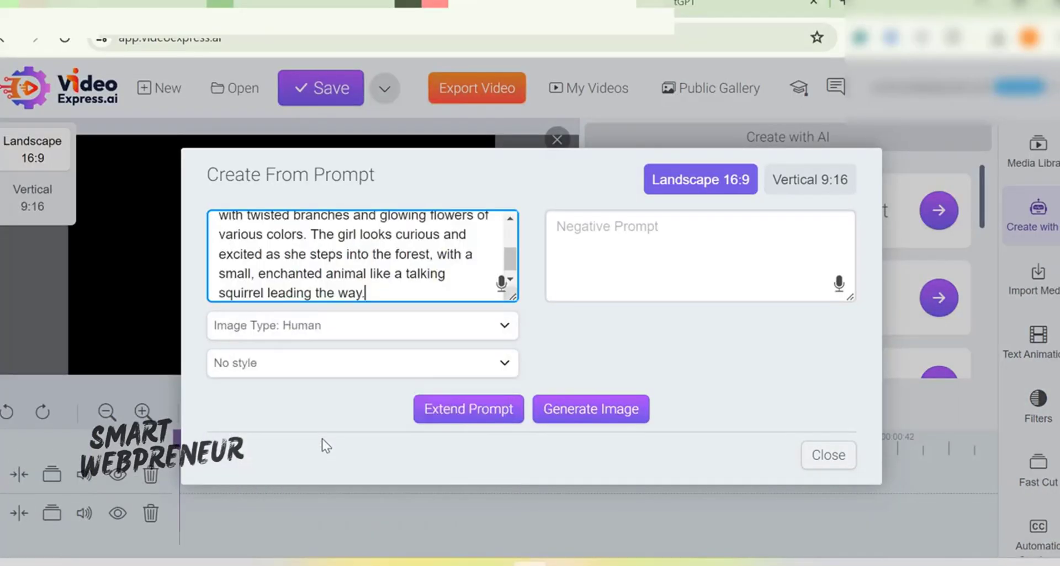
scroll(403, 285, "up", 3)
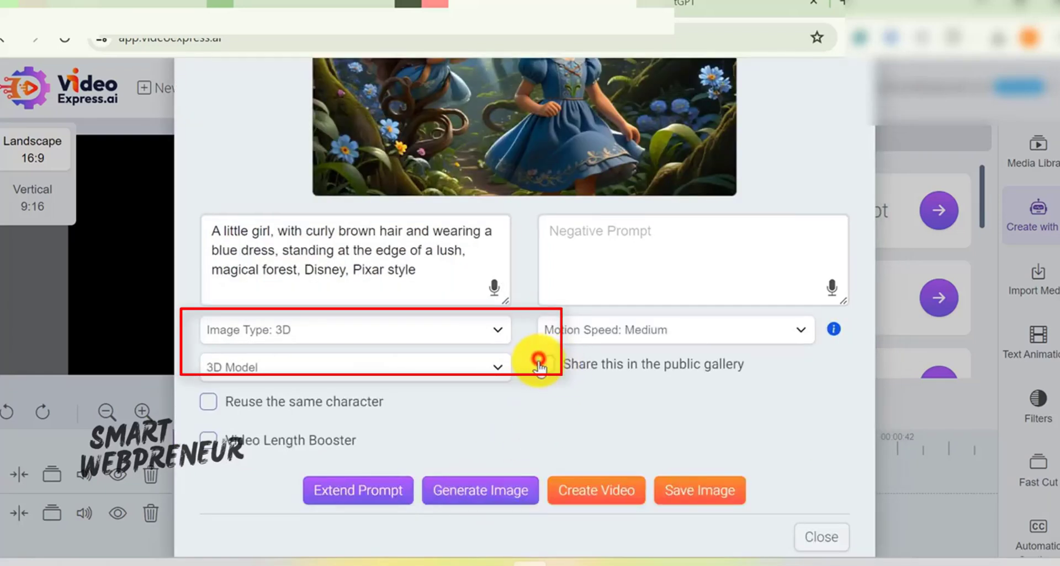
left_click(475, 490)
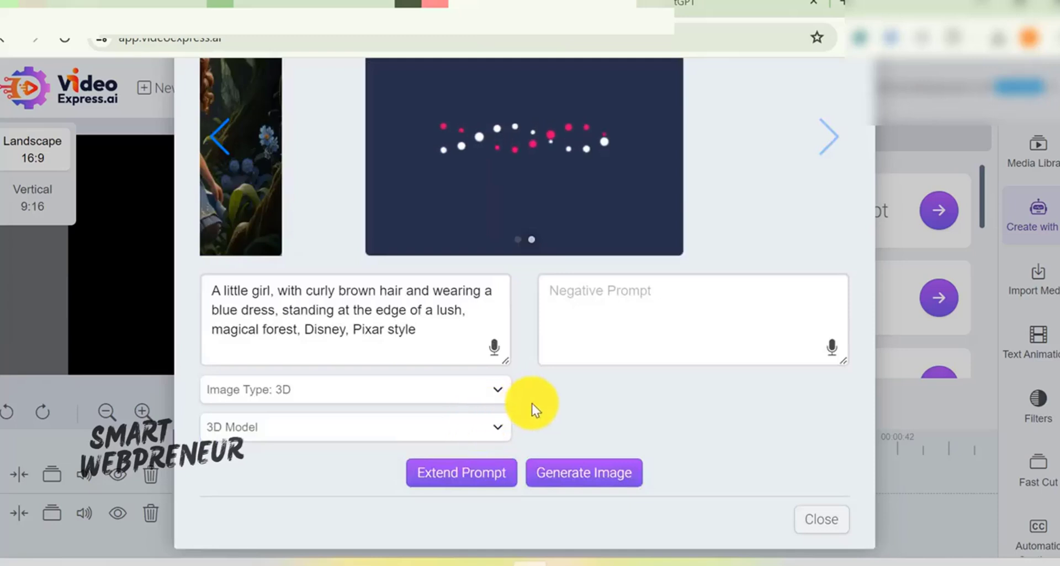
Replace the prompt text with the treehouse scene description and generate that image
scroll(558, 420, "up", 2)
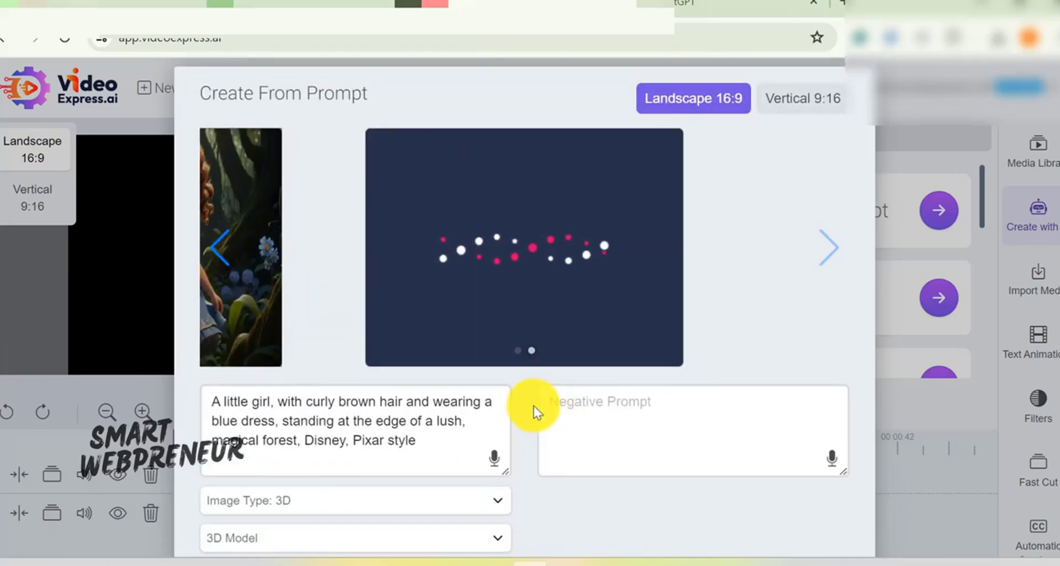
scroll(497, 370, "up", 2)
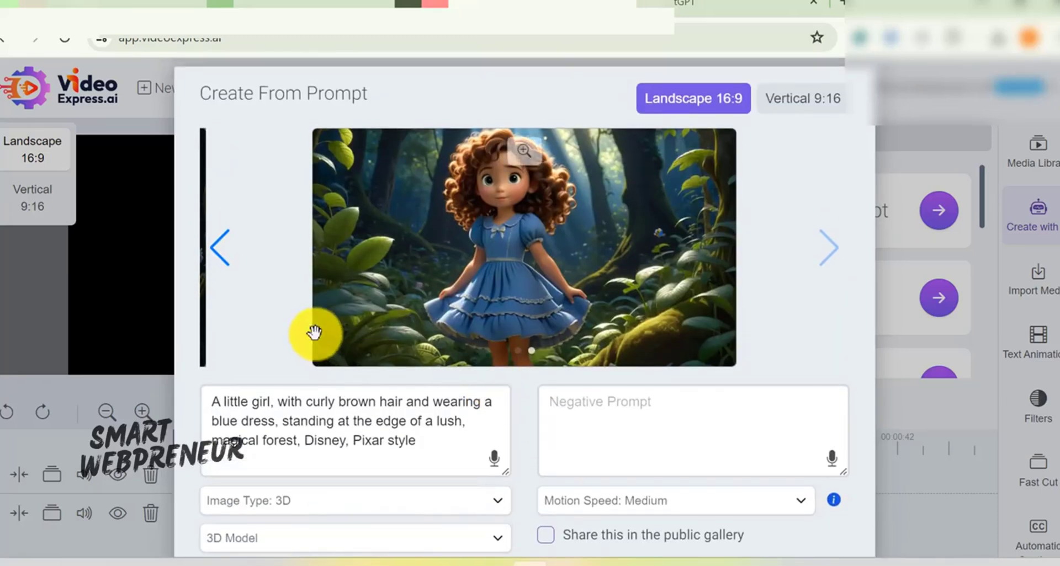
scroll(303, 383, "down", 3)
left_click_drag(283, 250, 300, 275)
type("now deeper into the forest, stands in awe in front of a grand, hidden treehouse built into an enormous tree.")
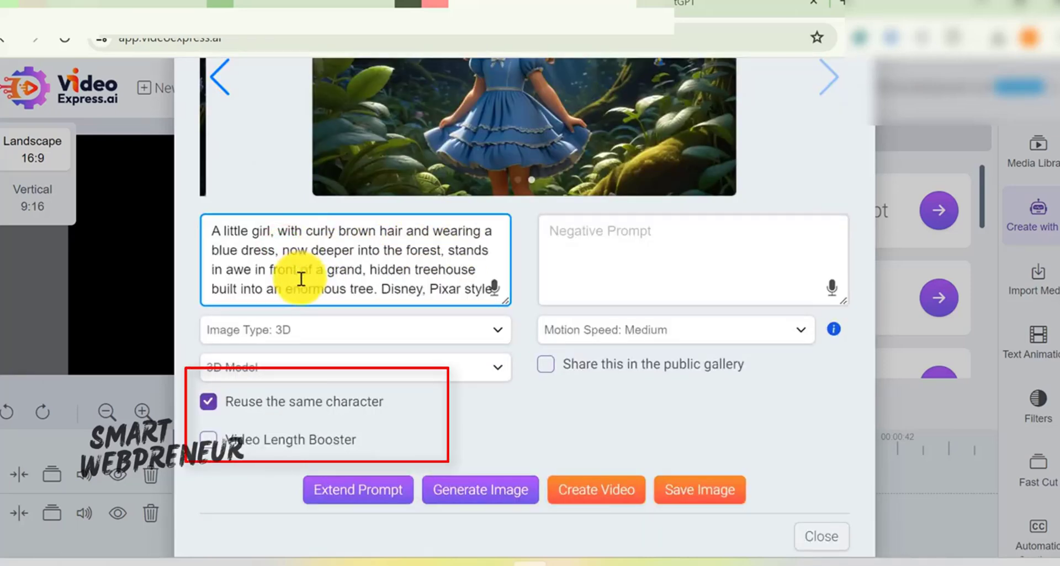
scroll(392, 246, "down", 1)
left_click(472, 478)
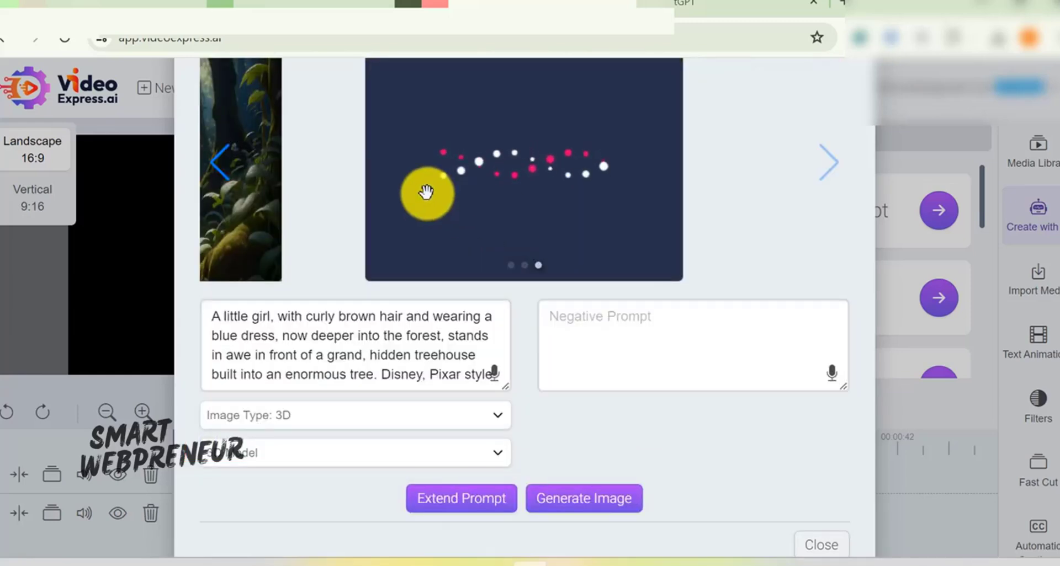
Select the beach scene prompt and start a boosted video from the sunrise image
left_click(220, 166)
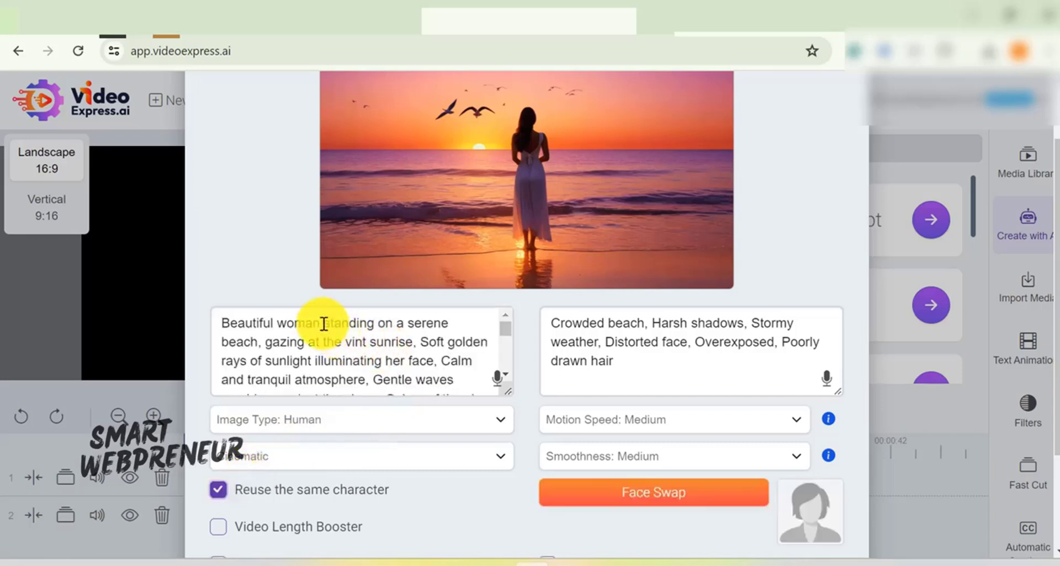
left_click_drag(323, 324, 373, 325)
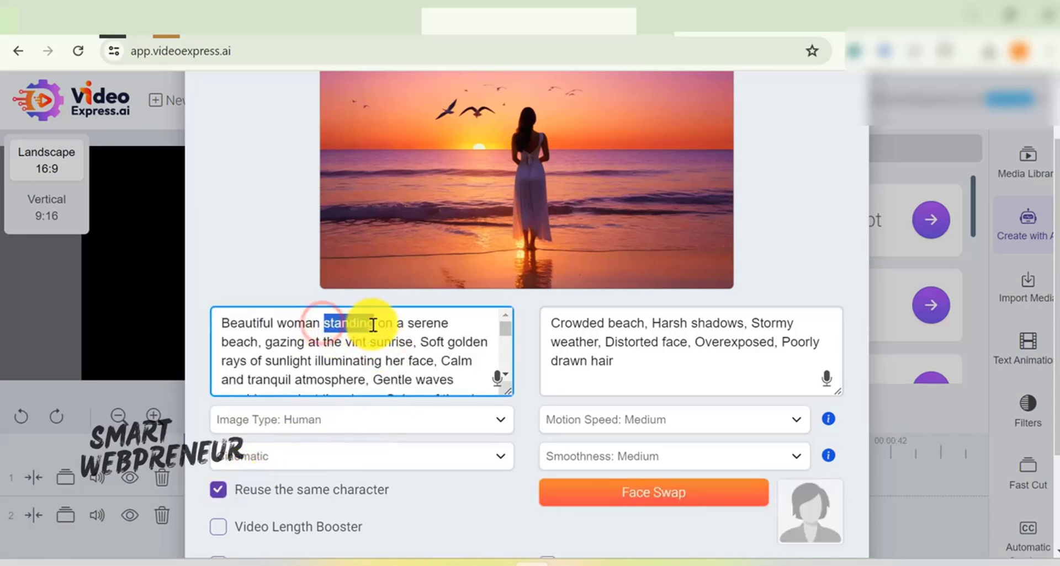
left_click(402, 343)
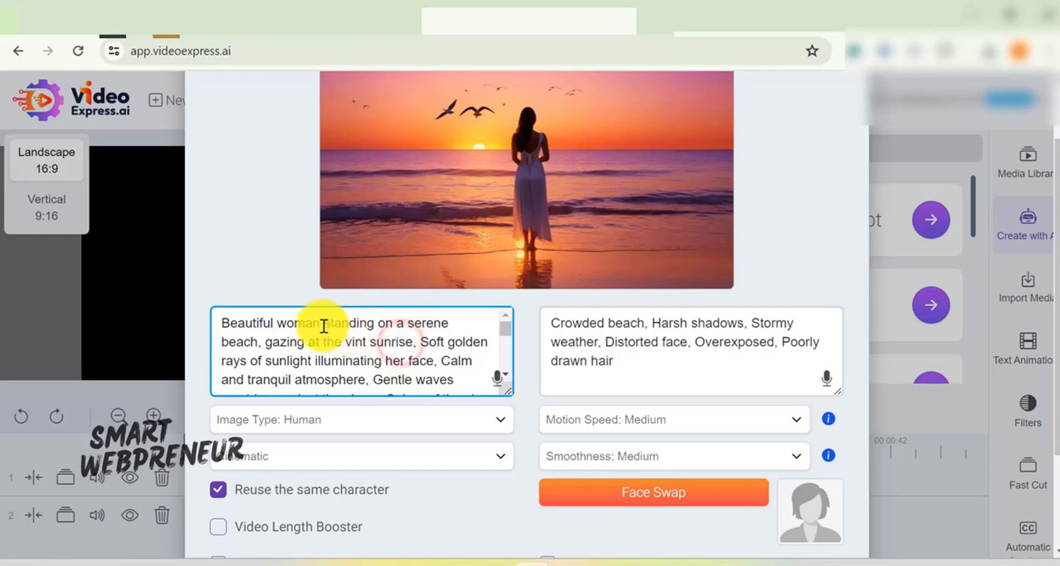
left_click_drag(323, 323, 465, 408)
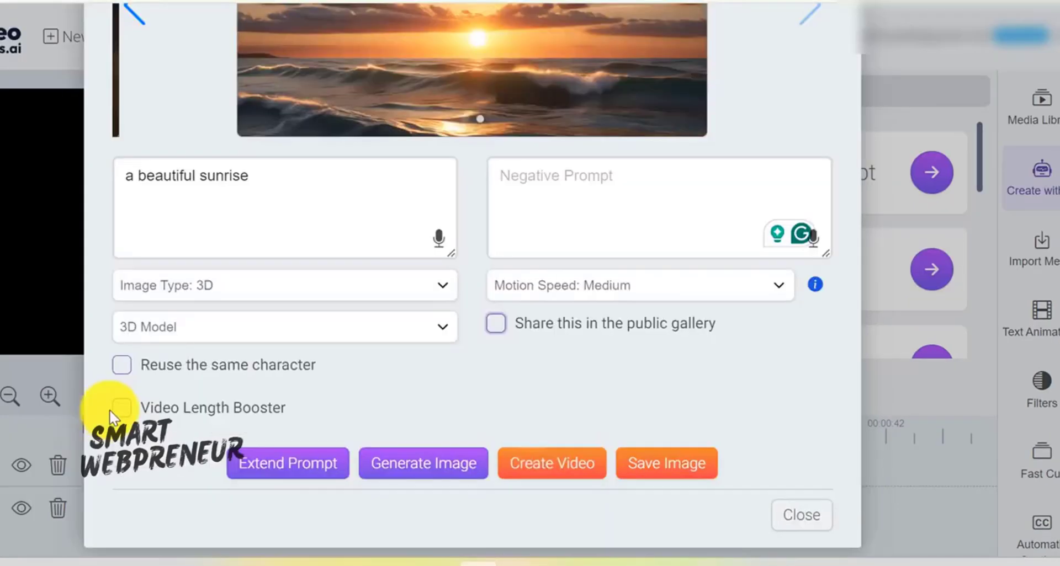
left_click(116, 408)
left_click(560, 466)
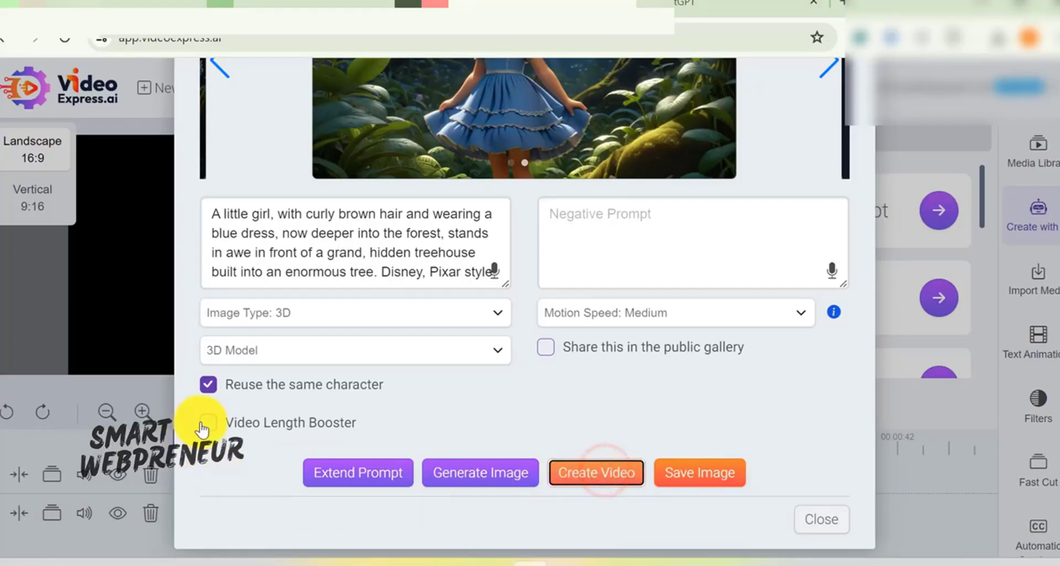
Enable Video Length Booster and create a video from the treehouse girl image
left_click(207, 422)
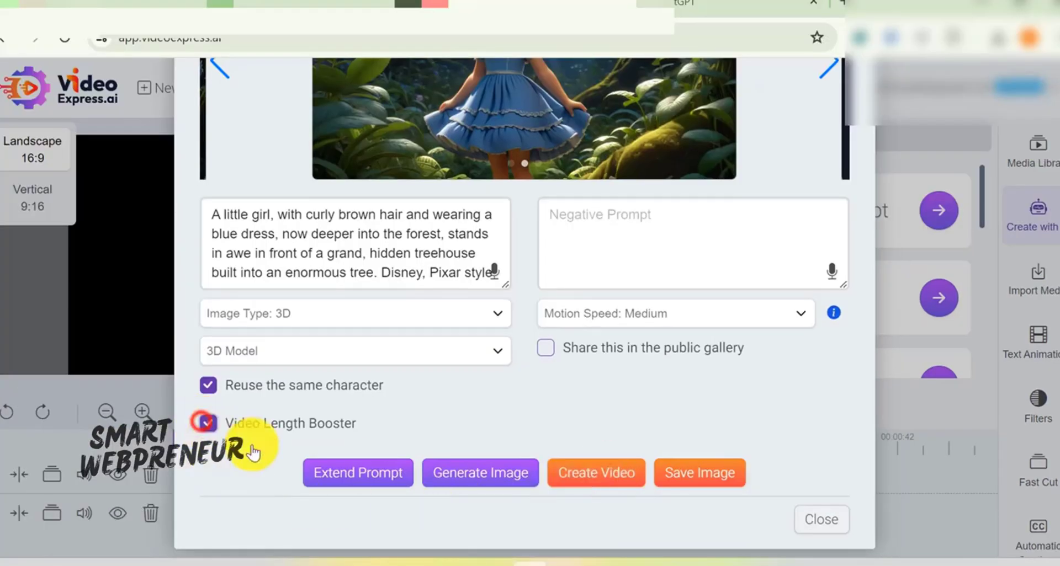
left_click(602, 475)
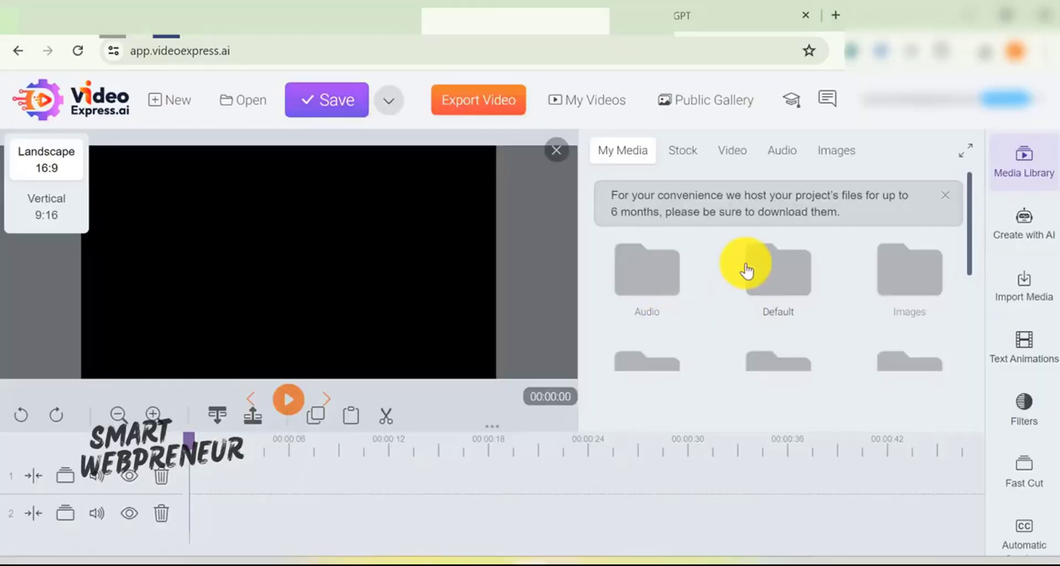
scroll(750, 276, "down", 2)
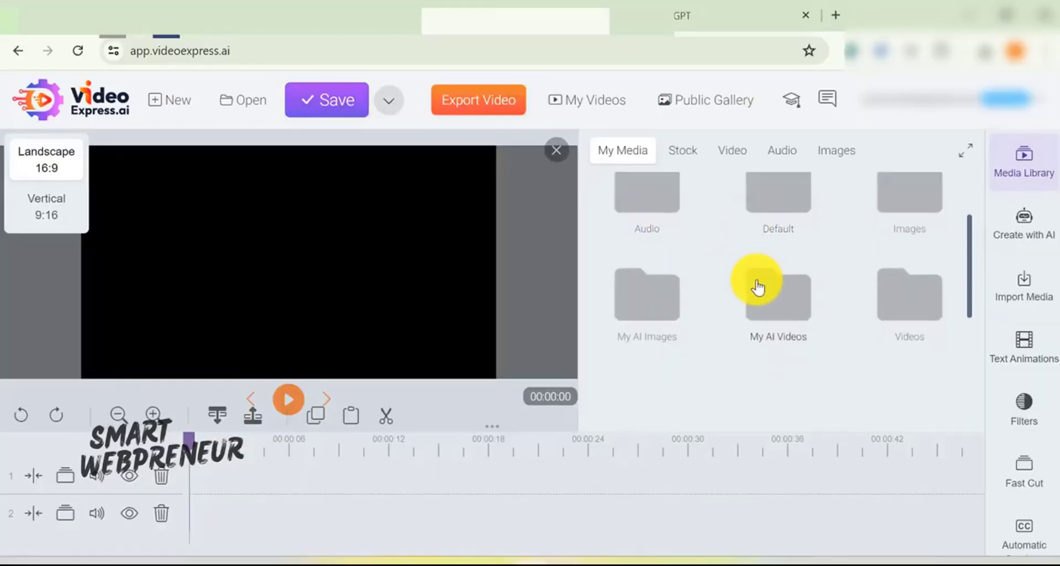
Open My AI Videos and play the 5-second curly-haired girl clip
left_click(764, 300)
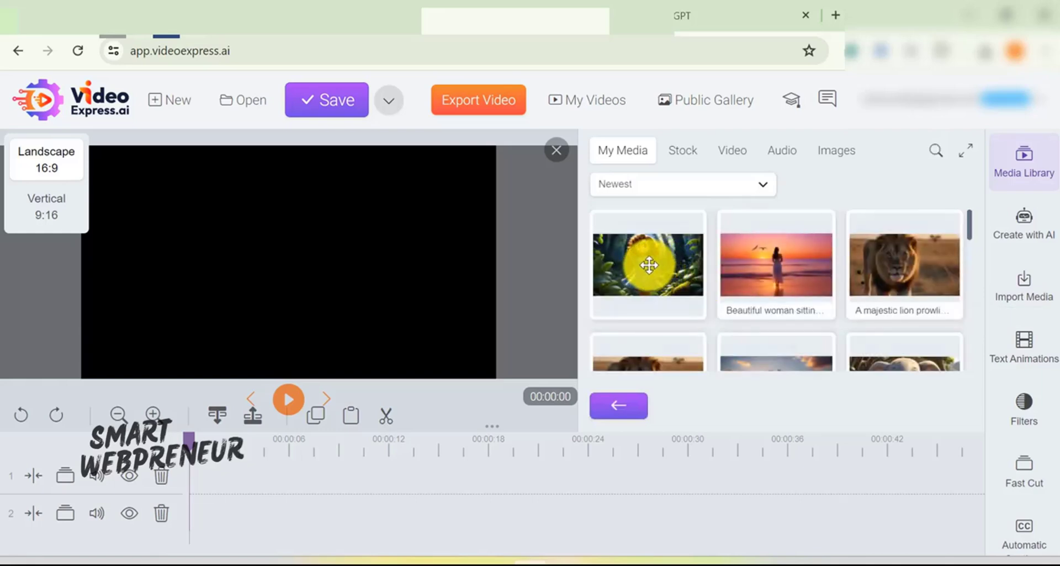
right_click(663, 270)
left_click(687, 268)
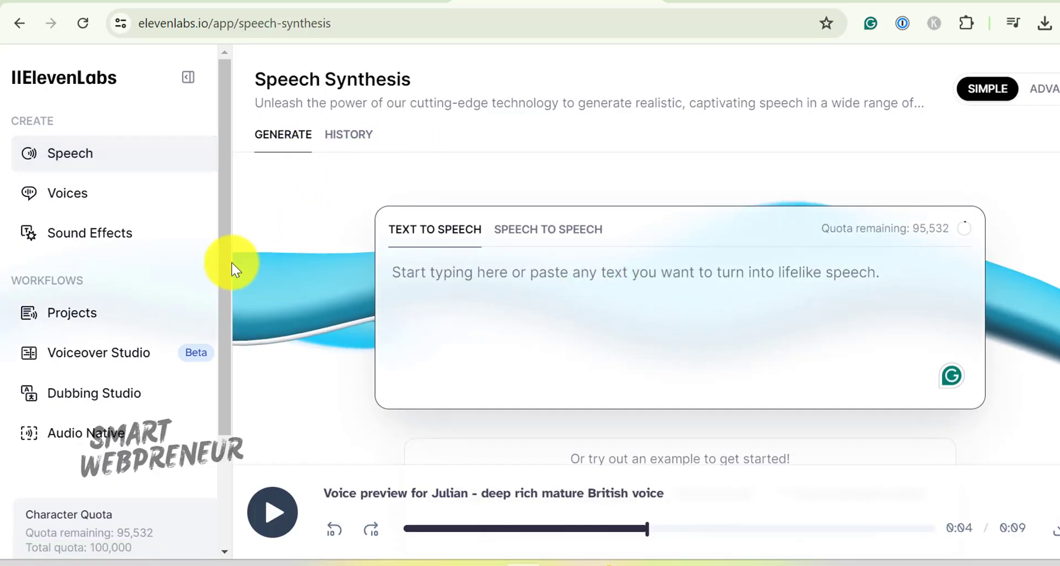
Play samples of a top-pick voice and the intimate middle-aged American male voice
left_click(111, 208)
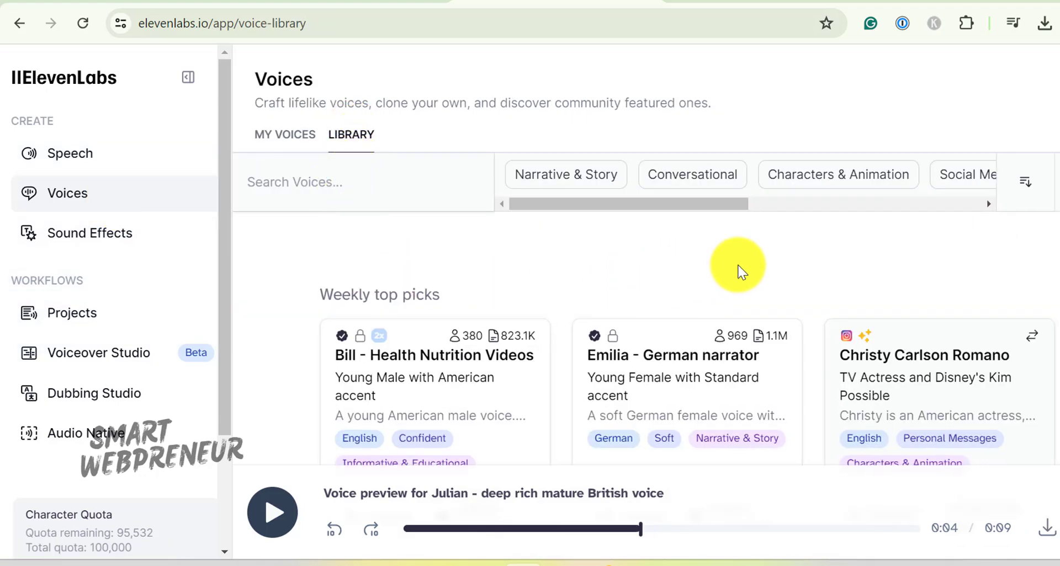
scroll(738, 267, "down", 2)
left_click(380, 428)
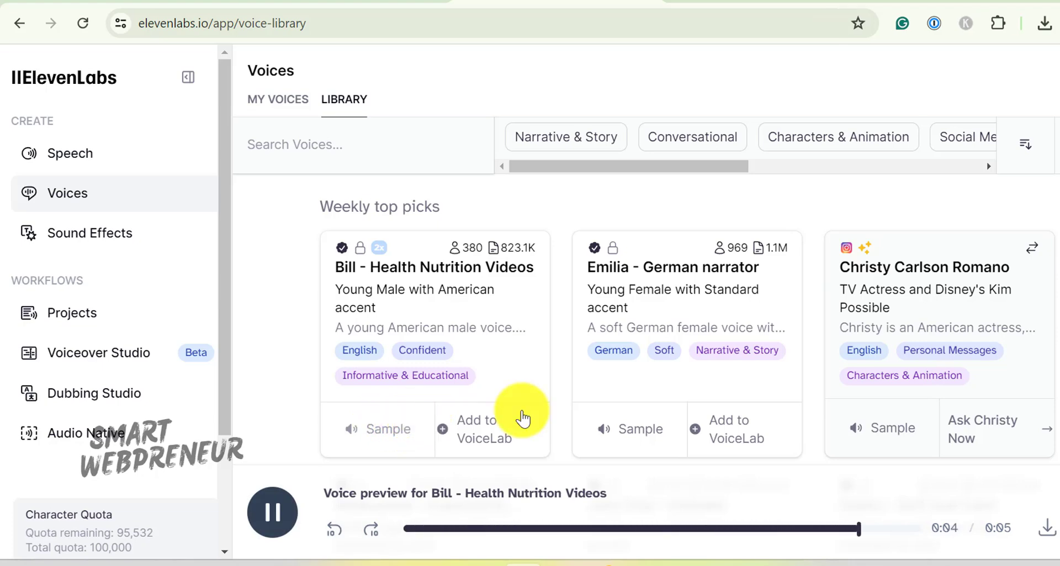
scroll(640, 408, "down", 5)
left_click(639, 403)
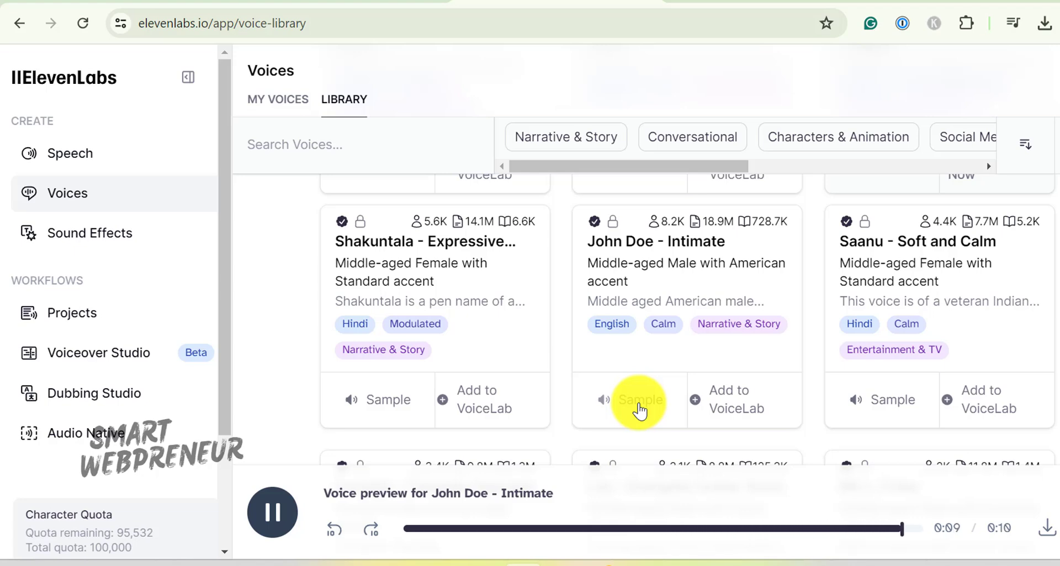
Enter 'Paste your script here....' into the ElevenLabs text-to-speech box
left_click(67, 160)
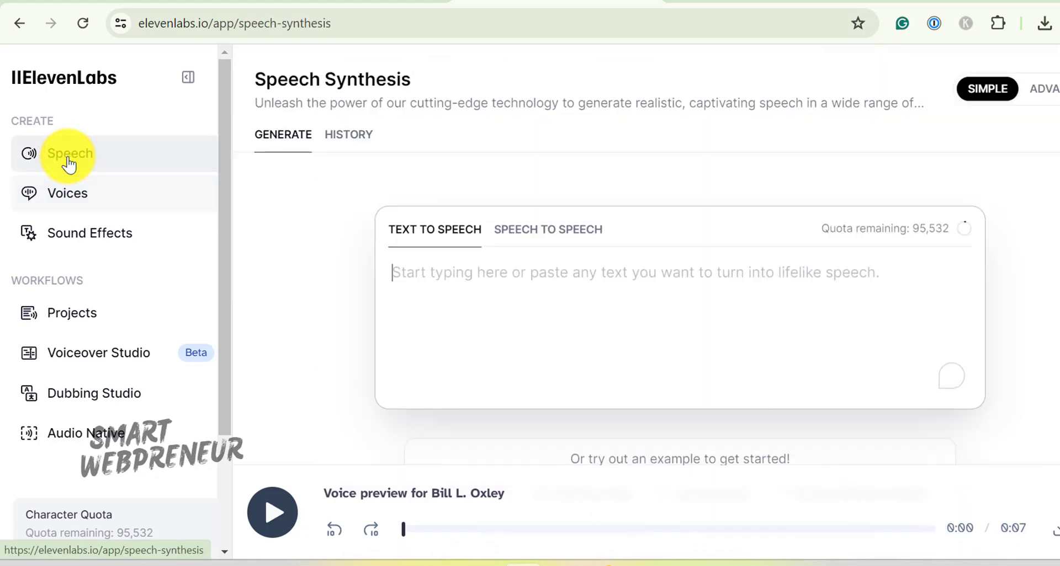
left_click(512, 294)
type("Paste your script here....")
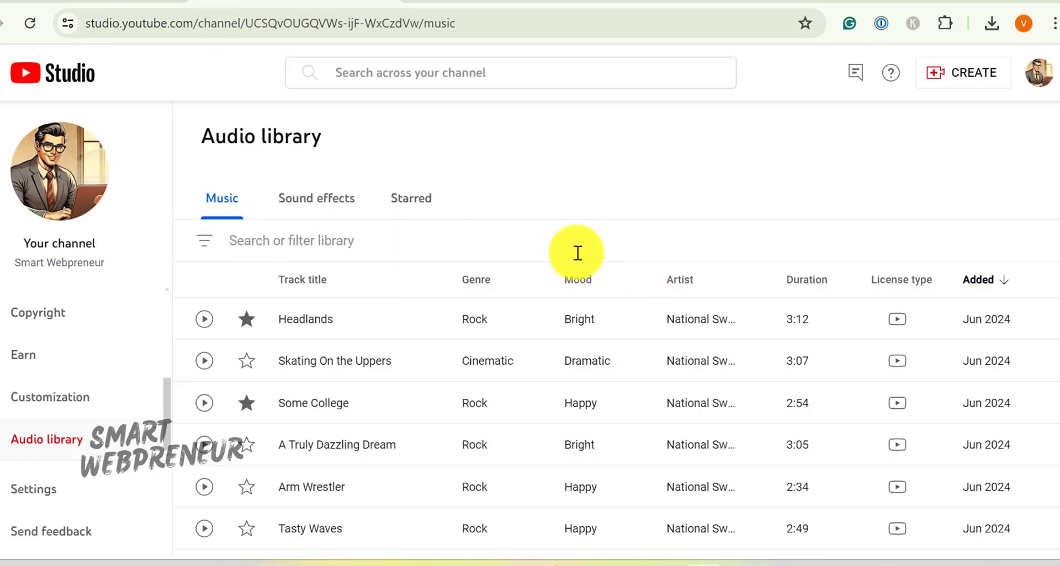
Scroll through the YouTube Studio Audio library music tracks and the Camtasia product page
scroll(577, 256, "down", 5)
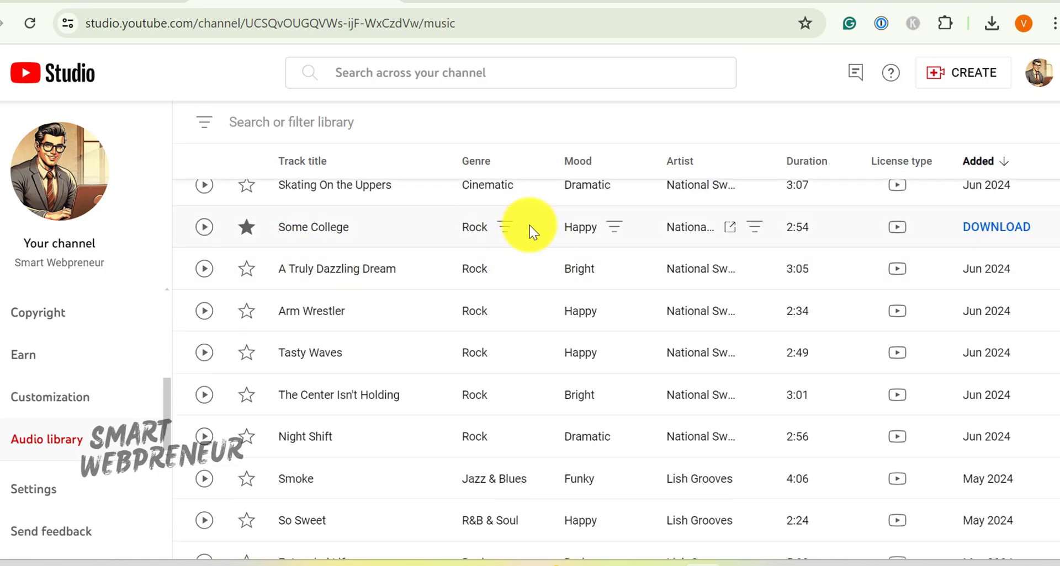
scroll(528, 227, "down", 5)
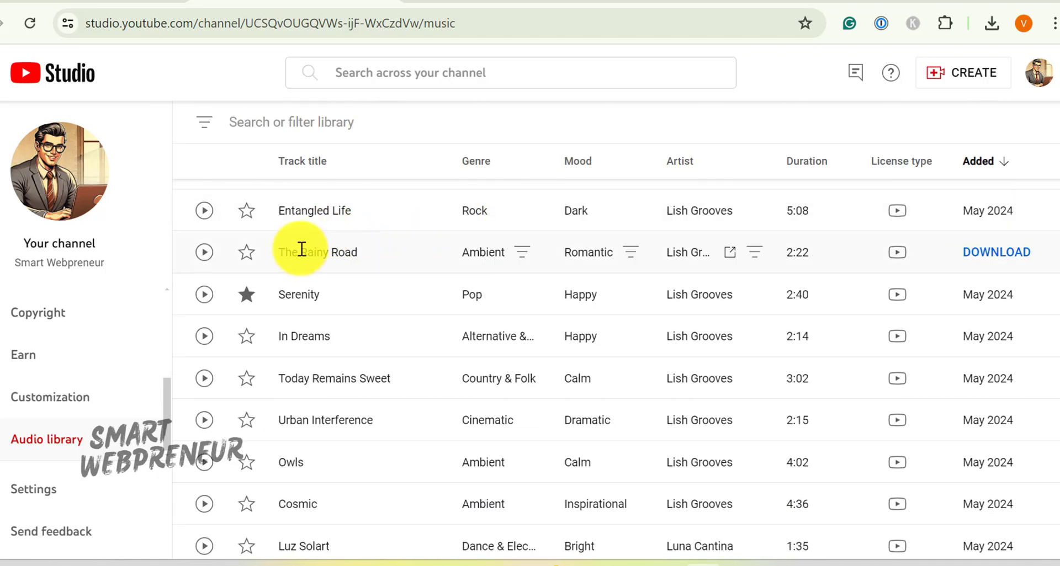
scroll(436, 224, "down", 6)
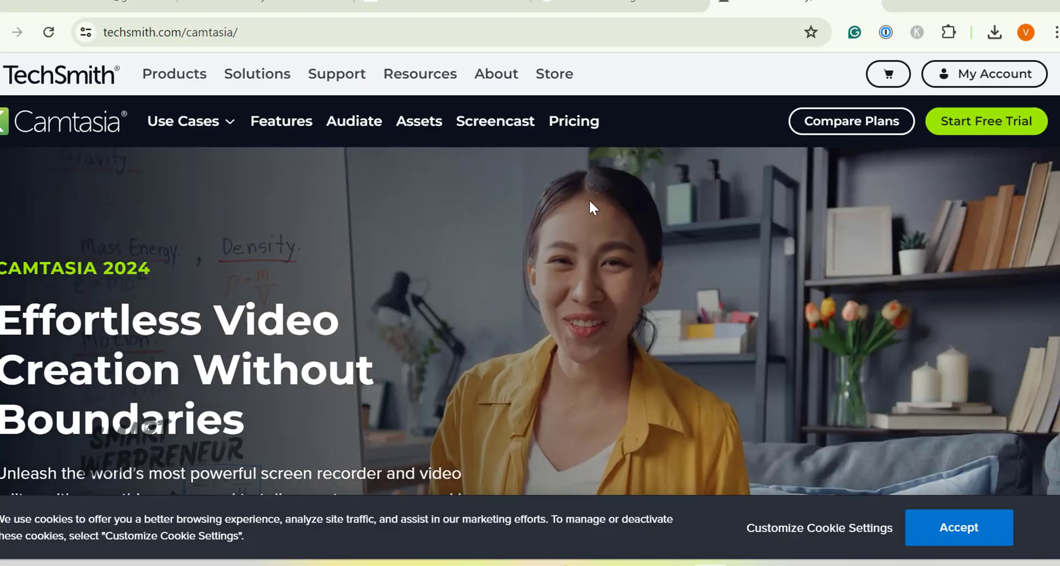
scroll(615, 240, "down", 7)
scroll(618, 246, "down", 1)
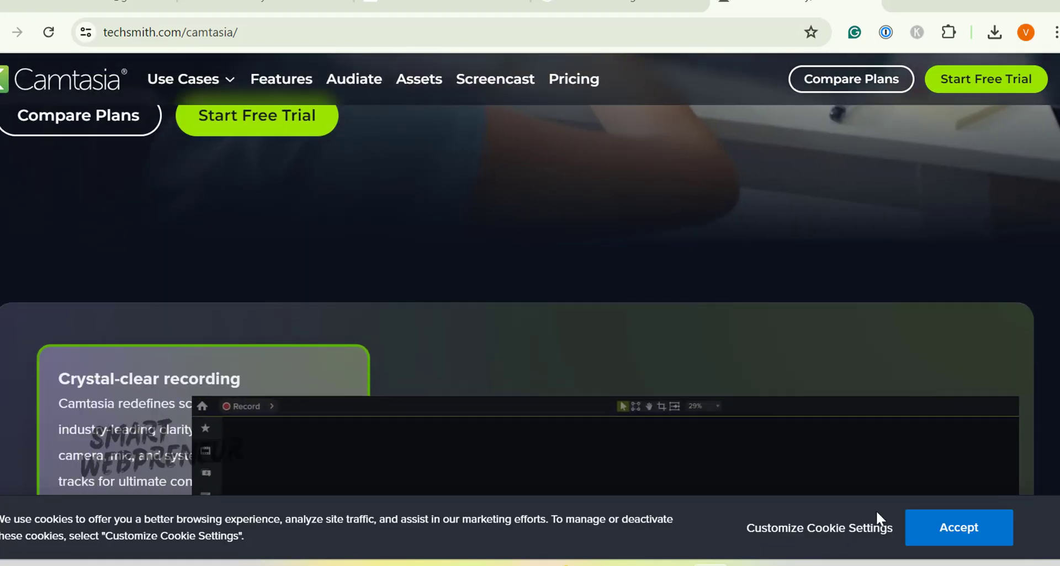